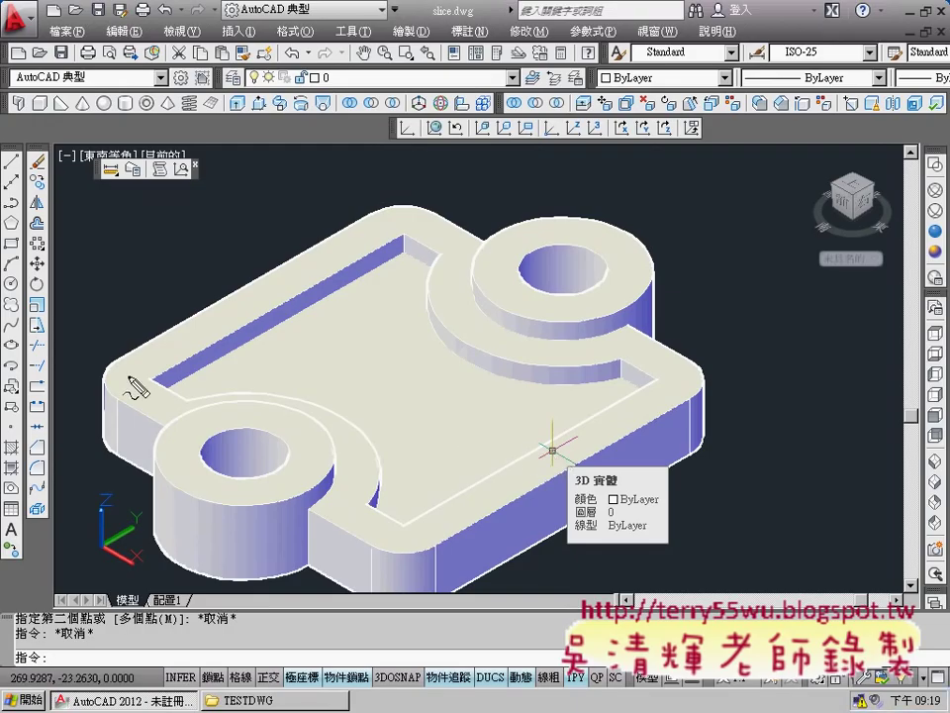
# Drag around the viewport to adjust the view of the plate
pyautogui.moveTo(104, 376)
pyautogui.mouseDown()
pyautogui.moveTo(404, 202)
pyautogui.moveTo(661, 376)
pyautogui.moveTo(715, 389)
pyautogui.moveTo(473, 544)
pyautogui.moveTo(401, 564)
pyautogui.moveTo(104, 377)
pyautogui.mouseUp()
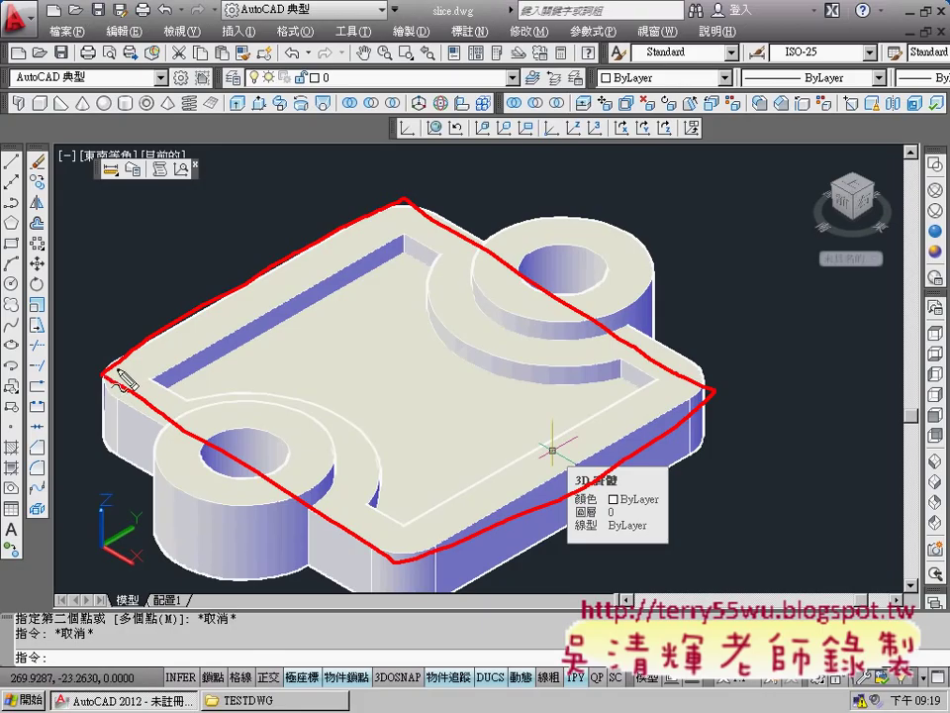
pyautogui.press('Escape')
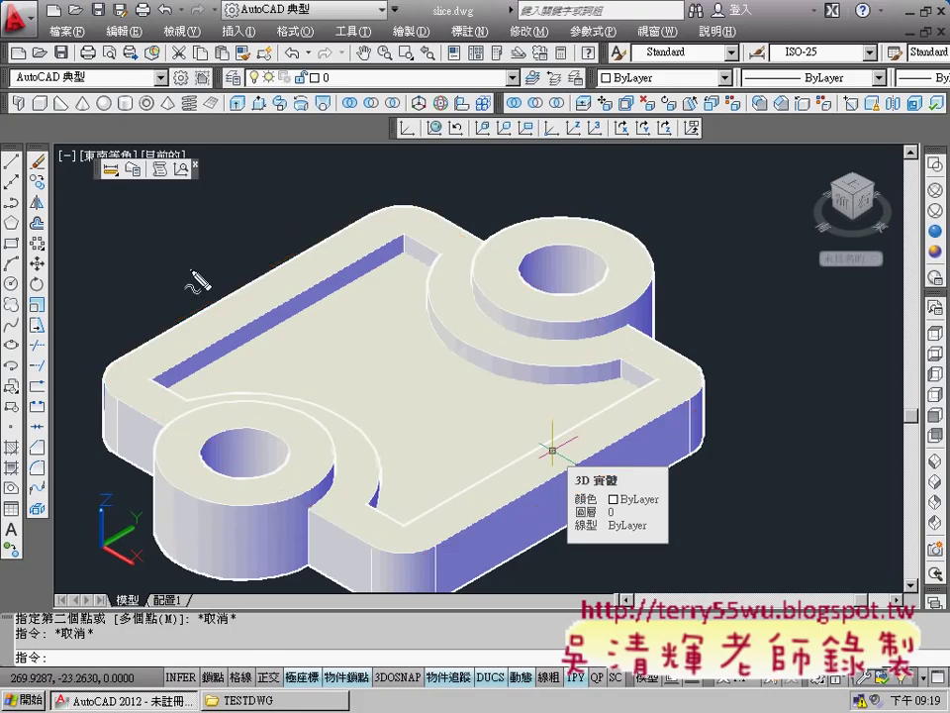
pyautogui.moveTo(85, 361); pyautogui.dragTo(102, 322)
pyautogui.moveTo(358, 183); pyautogui.dragTo(396, 190)
pyautogui.moveTo(214, 238)
pyautogui.mouseDown()
pyautogui.moveTo(226, 205)
pyautogui.moveTo(253, 222)
pyautogui.moveTo(269, 209)
pyautogui.mouseUp()
pyautogui.moveTo(410, 191); pyautogui.dragTo(430, 191)
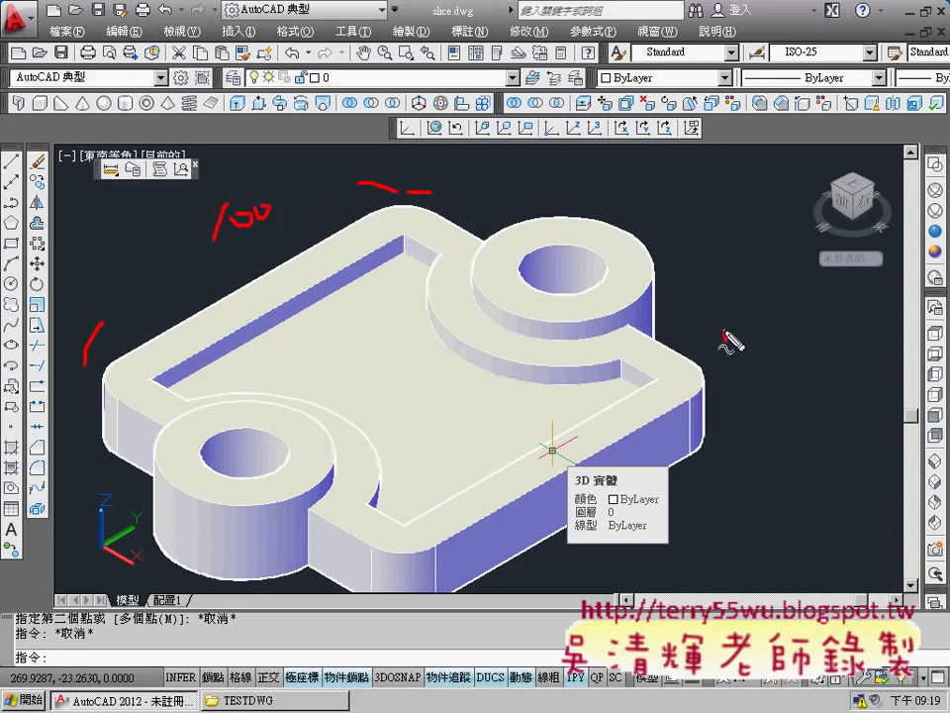
pyautogui.moveTo(724, 330); pyautogui.dragTo(723, 358)
pyautogui.moveTo(547, 193)
pyautogui.mouseDown()
pyautogui.moveTo(541, 218)
pyautogui.moveTo(585, 226)
pyautogui.mouseUp()
pyautogui.moveTo(606, 208); pyautogui.dragTo(626, 220)
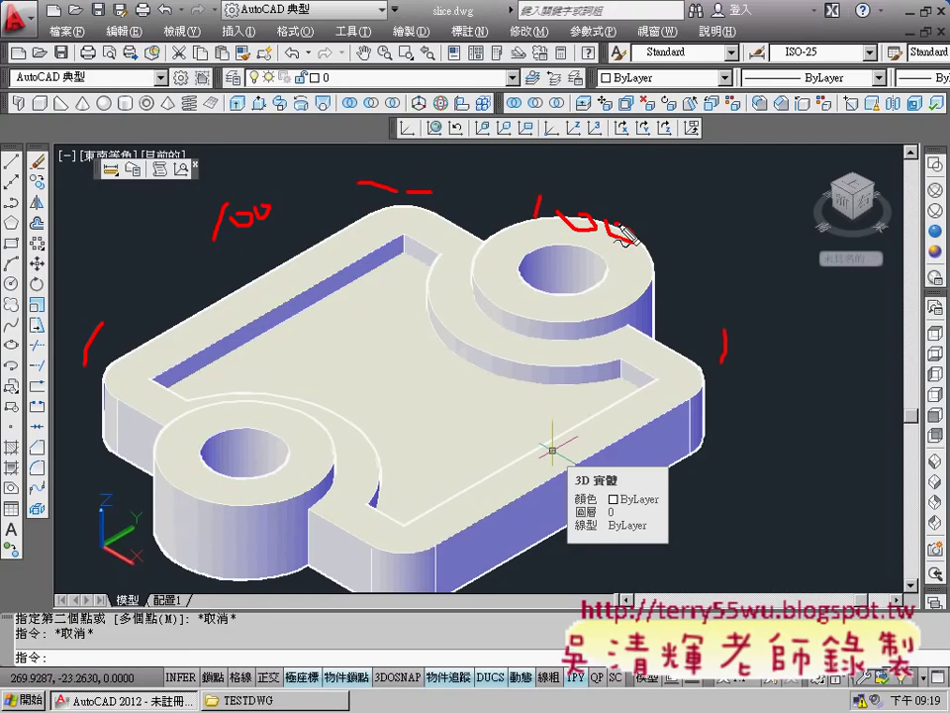
pyautogui.press('Escape')
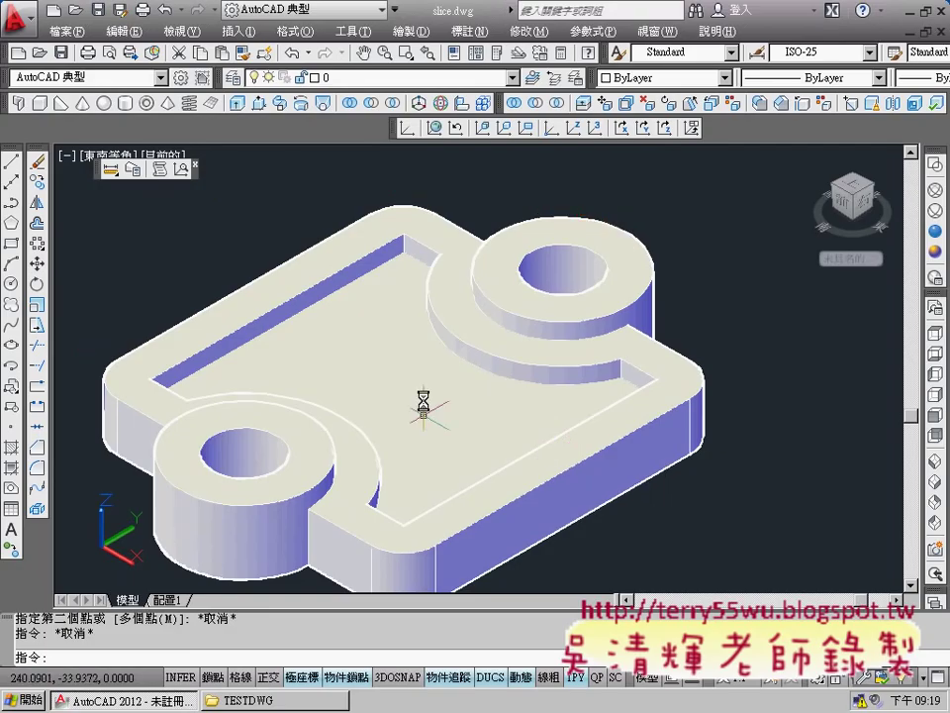
# Begin a distance measurement from the plate's corner, then cancel it
pyautogui.moveTo(424, 394); pyautogui.dragTo(454, 310, button='middle')
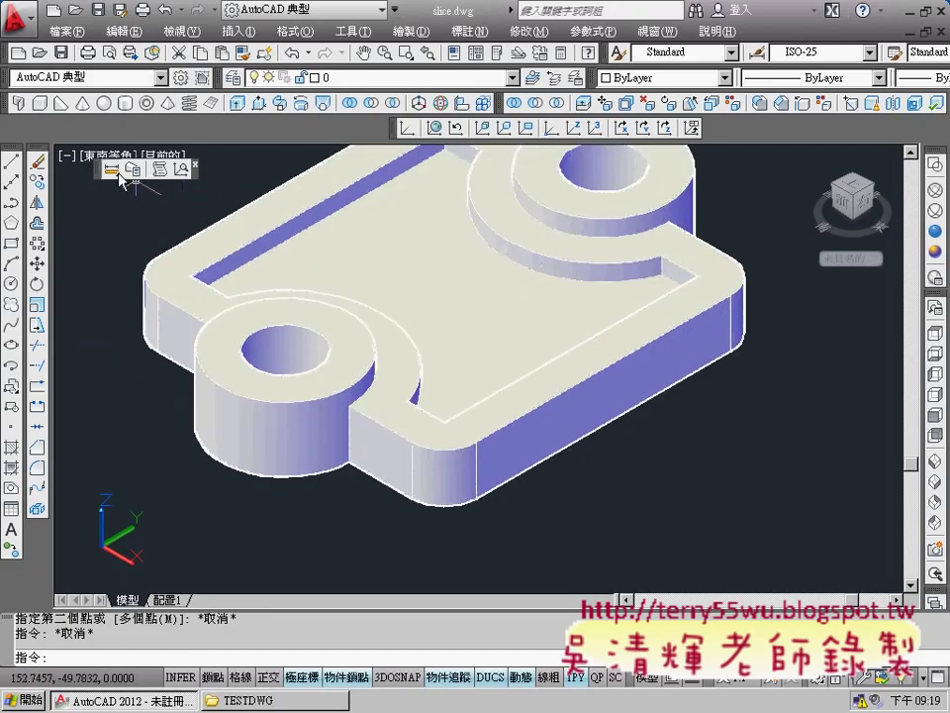
pyautogui.click(111, 170)
pyautogui.click(412, 443)
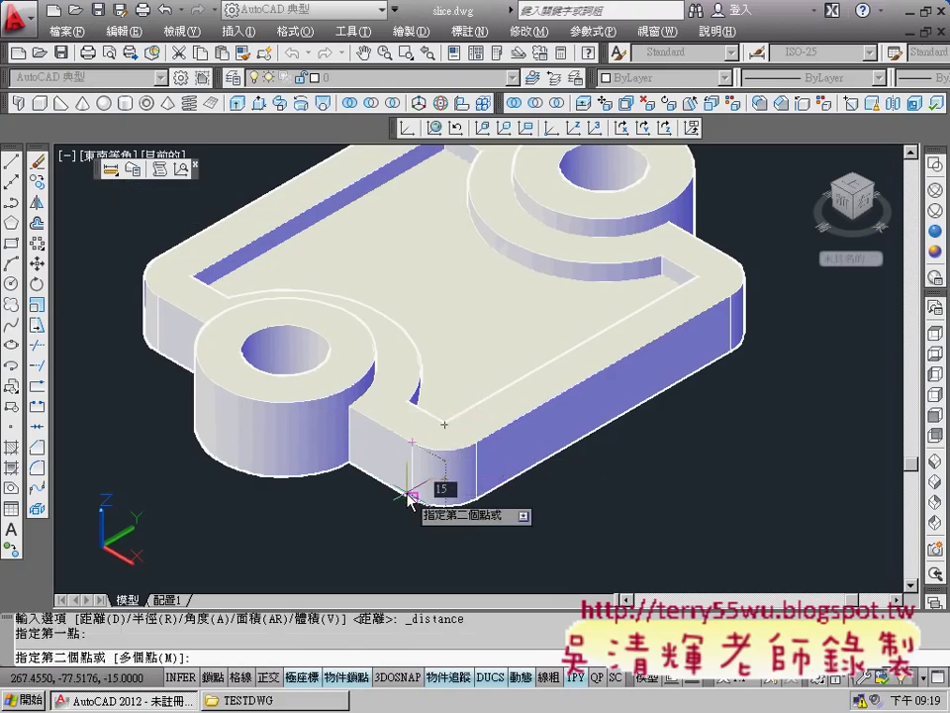
pyautogui.press('Escape')
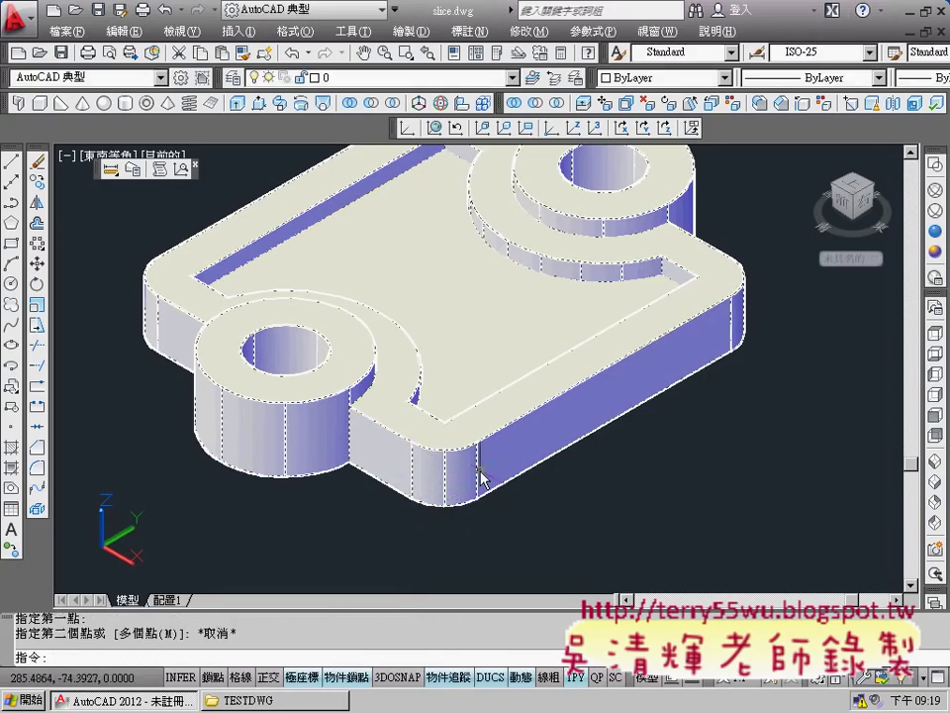
pyautogui.moveTo(630, 388); pyautogui.dragTo(622, 479, button='middle')
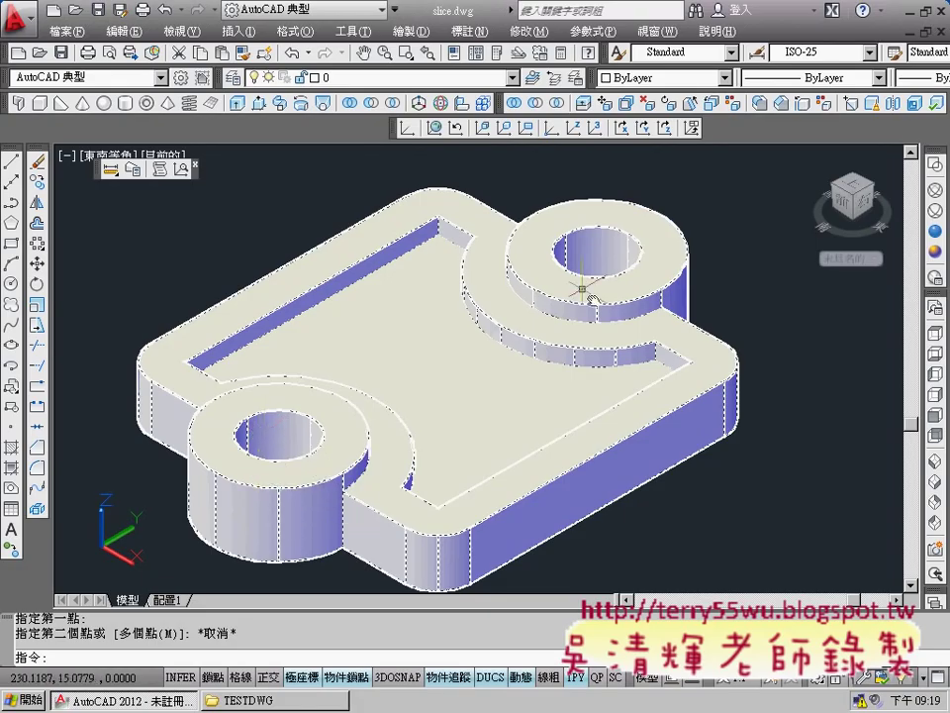
# Zoom and pan so the plate sits at the left of the viewport
pyautogui.scroll(-2, 583, 324)
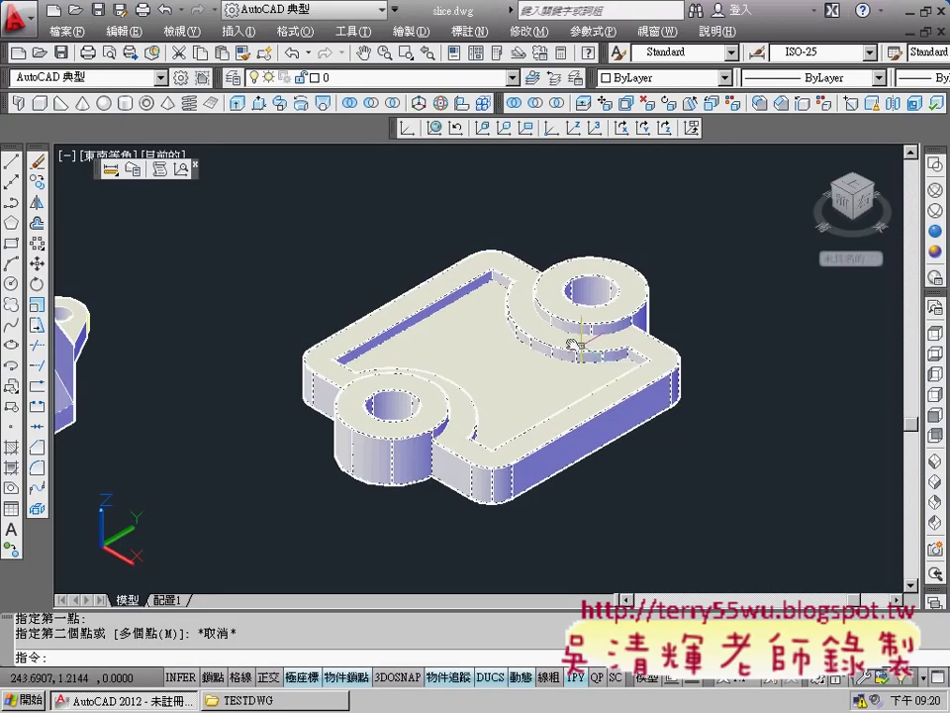
pyautogui.scroll(2, 550, 428)
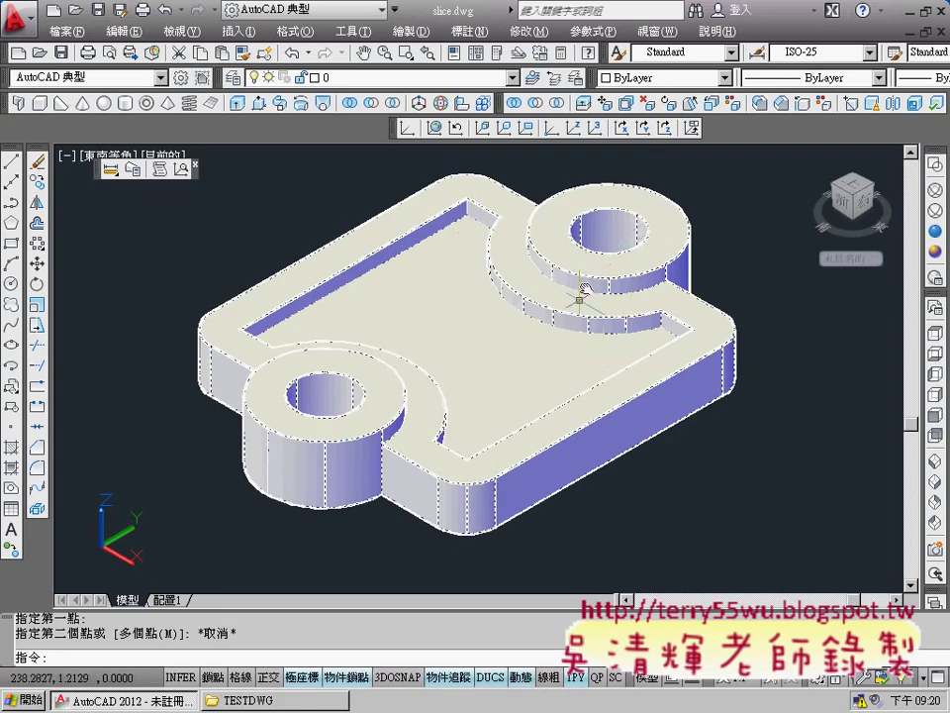
pyautogui.scroll(5, 577, 305)
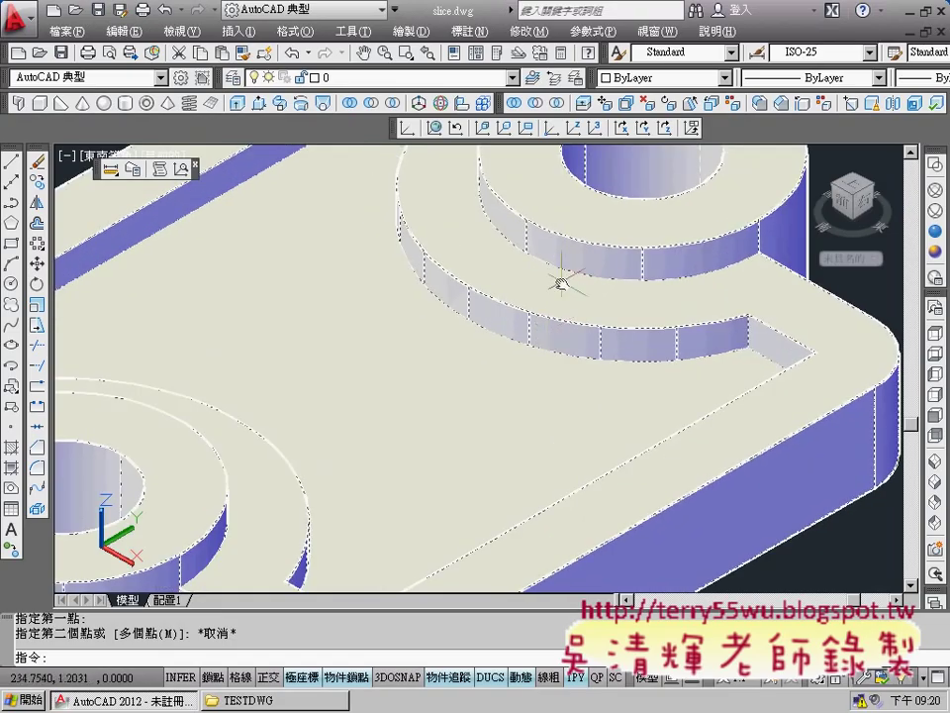
pyautogui.scroll(-5, 557, 293)
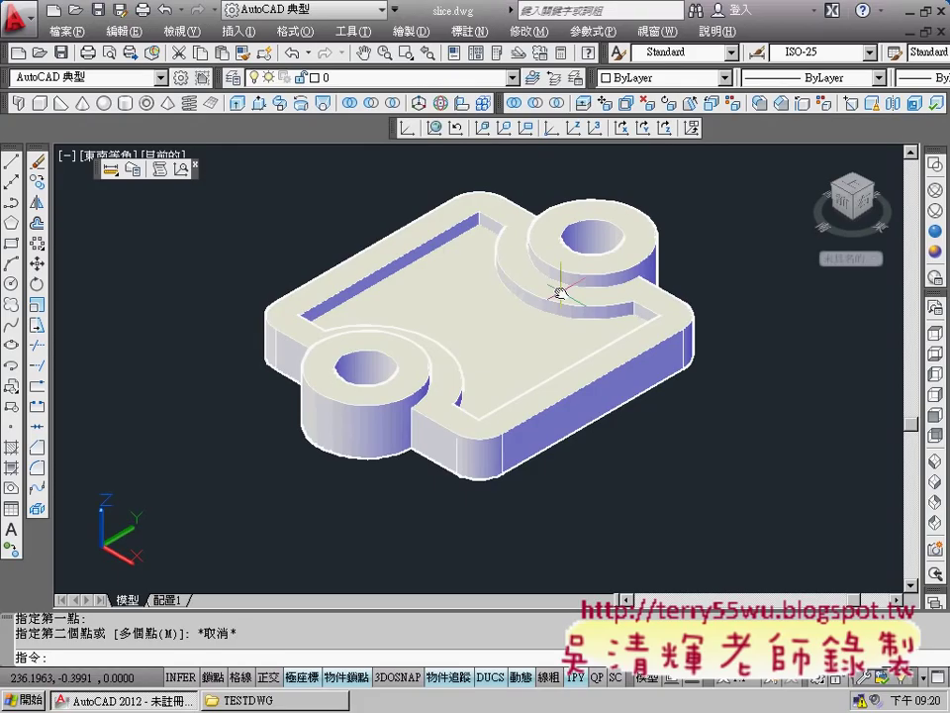
pyautogui.scroll(-5, 747, 396)
pyautogui.moveTo(747, 396); pyautogui.dragTo(226, 401, button='middle')
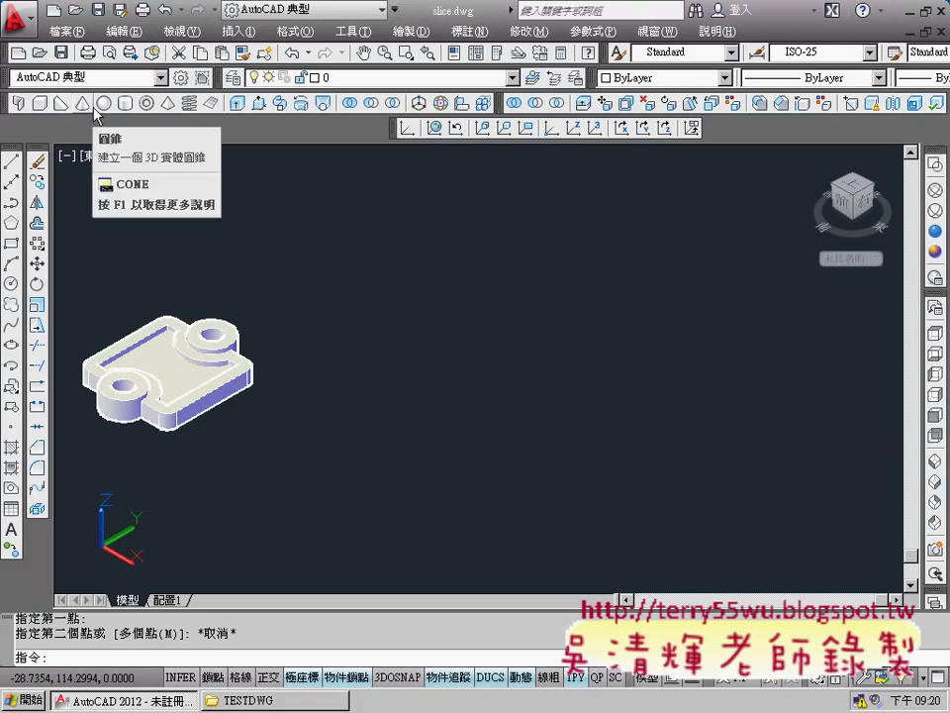
# Create a cylinder in empty space with base radius 100 and height 50
pyautogui.click(125, 103)
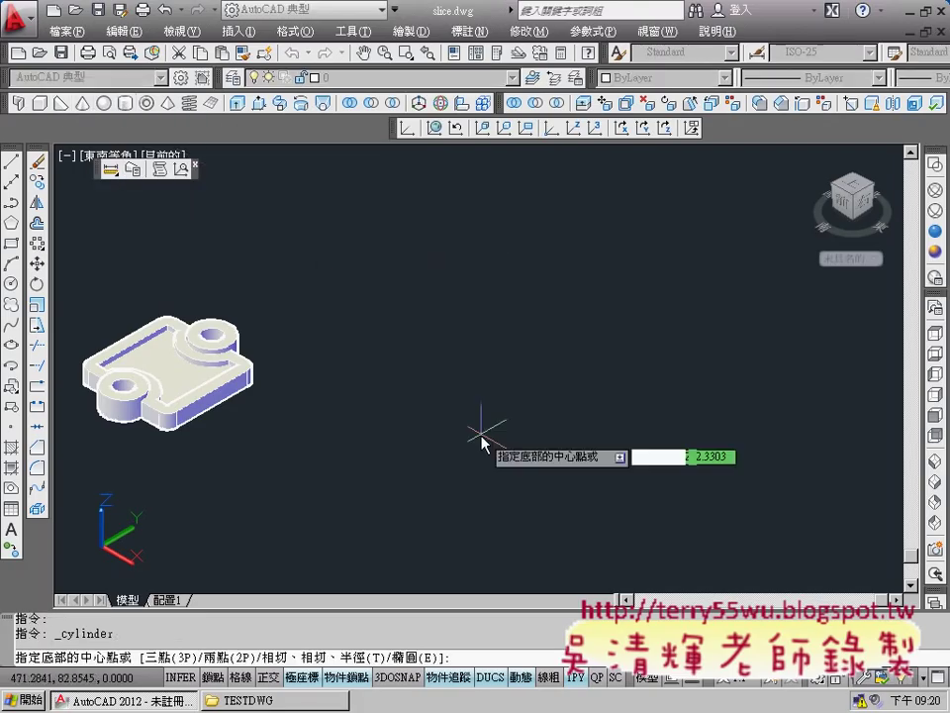
pyautogui.scroll(-1, 392, 436)
pyautogui.scroll(2, 456, 371)
pyautogui.click(473, 375)
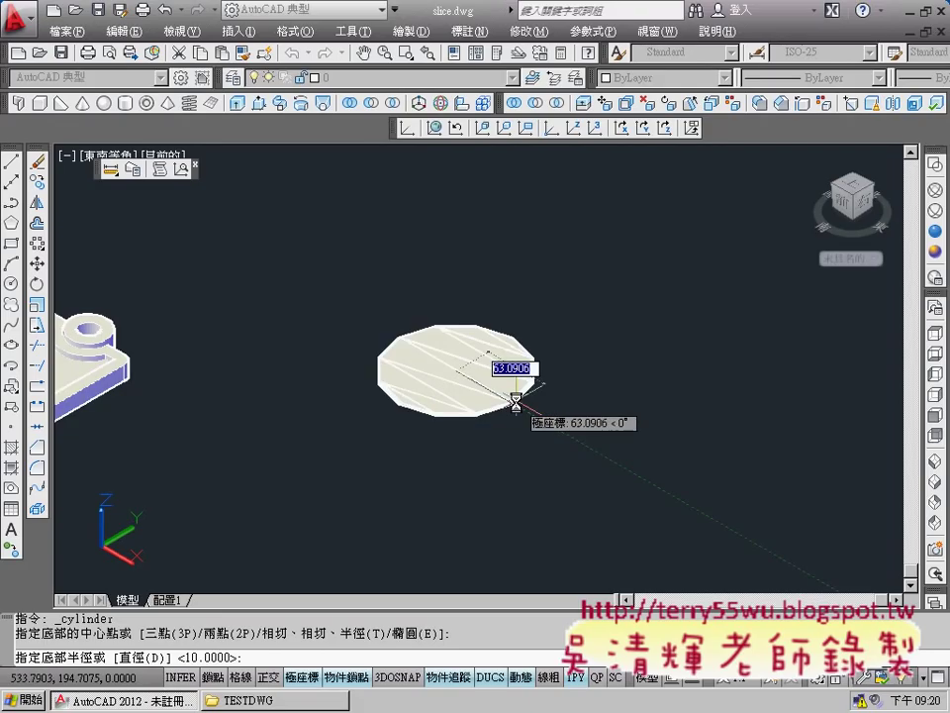
pyautogui.write('100')
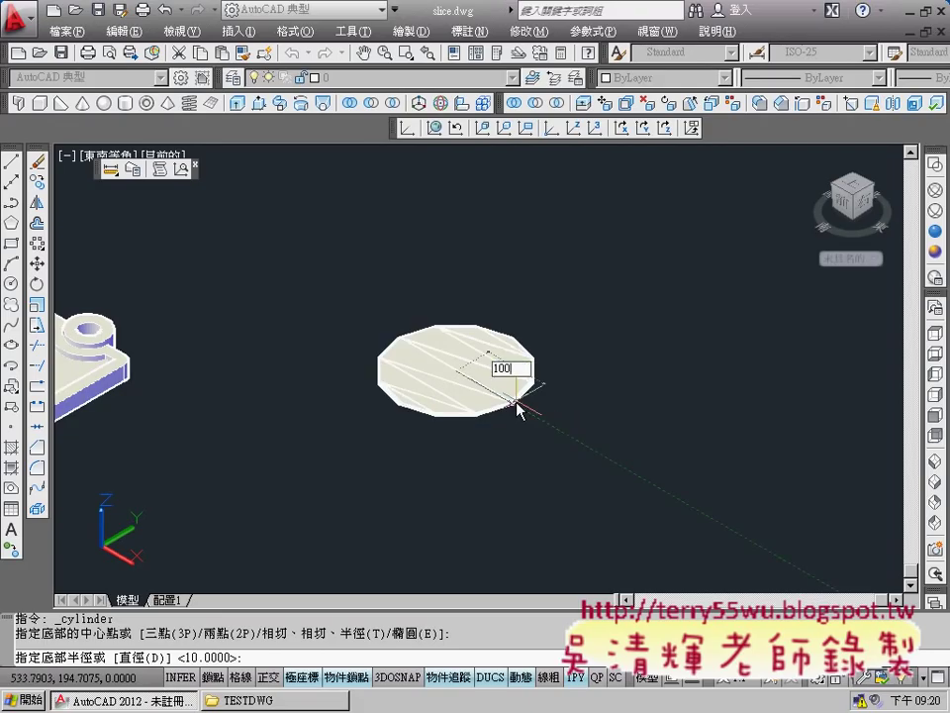
pyautogui.press('Return')
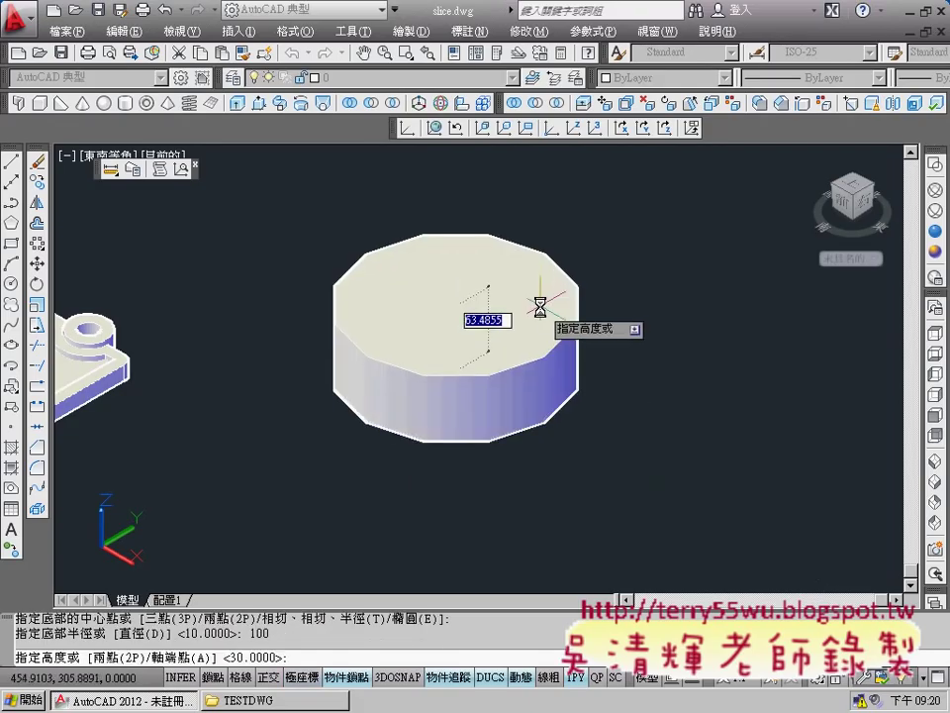
pyautogui.write('50')
pyautogui.press('Return')
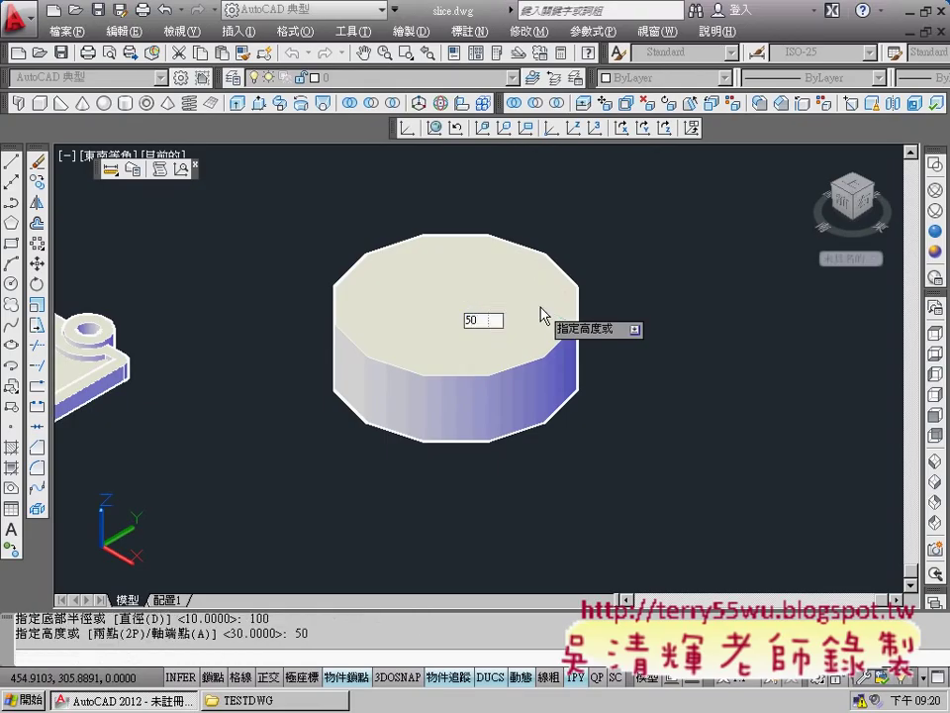
pyautogui.scroll(1, 525, 313)
pyautogui.scroll(-1, 507, 396)
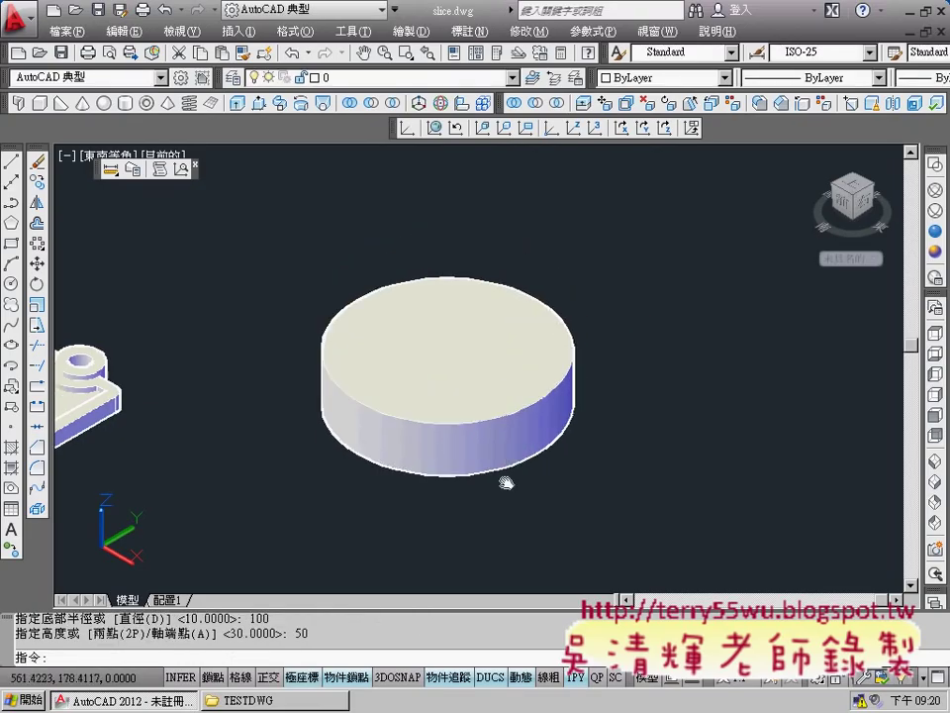
pyautogui.scroll(3, 492, 500)
pyautogui.scroll(-1, 492, 500)
pyautogui.scroll(-2, 493, 475)
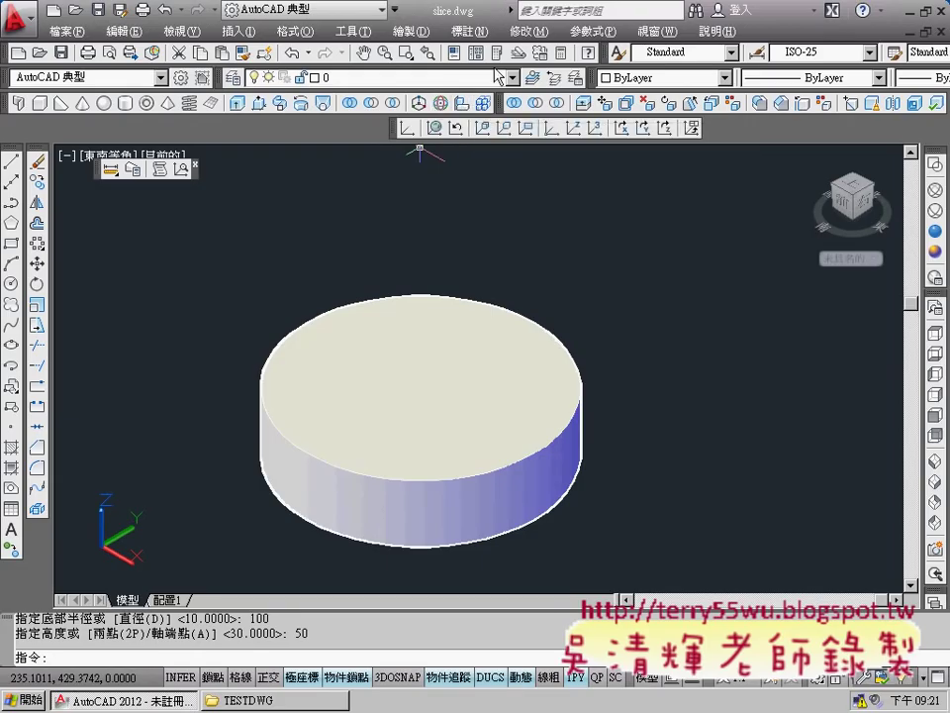
# Start Slice from the Modify menu and select the cylinder as the solid to cut
pyautogui.click(528, 31)
pyautogui.moveTo(574, 540)
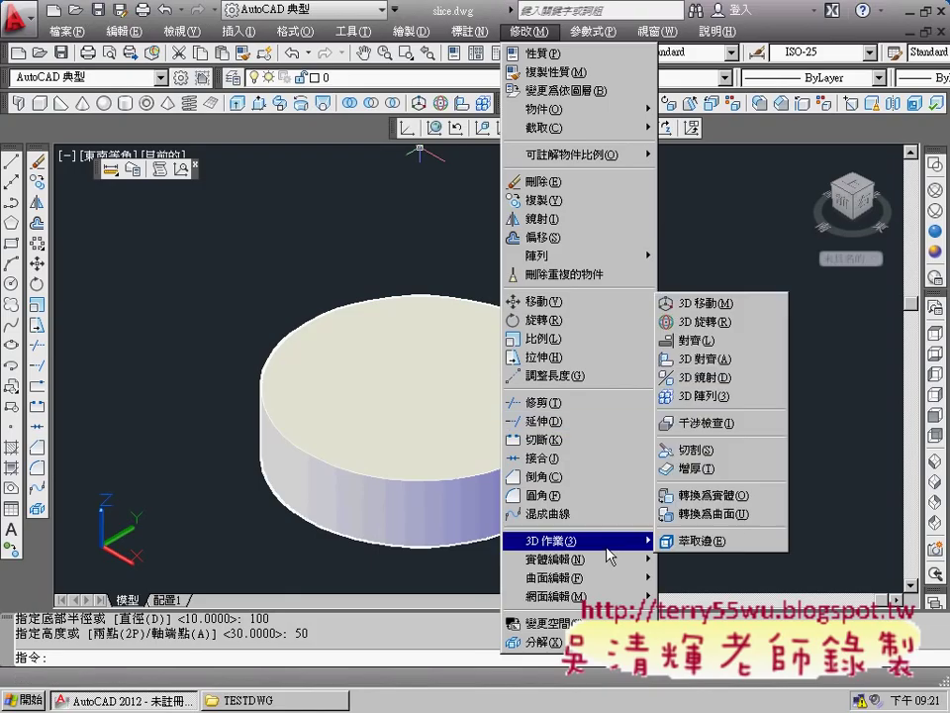
pyautogui.click(697, 455)
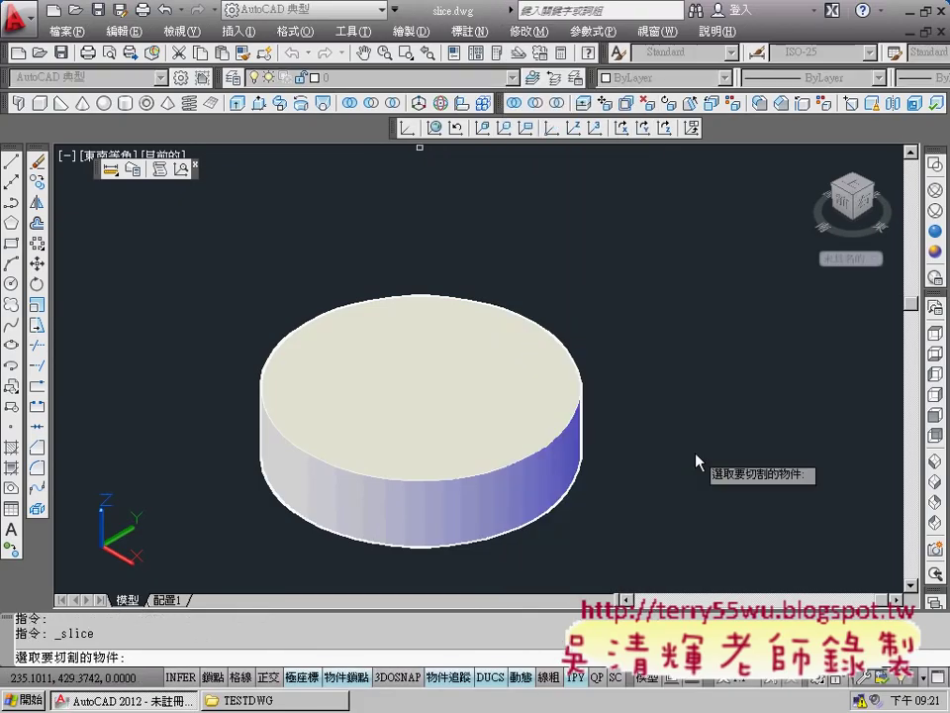
pyautogui.click(439, 466)
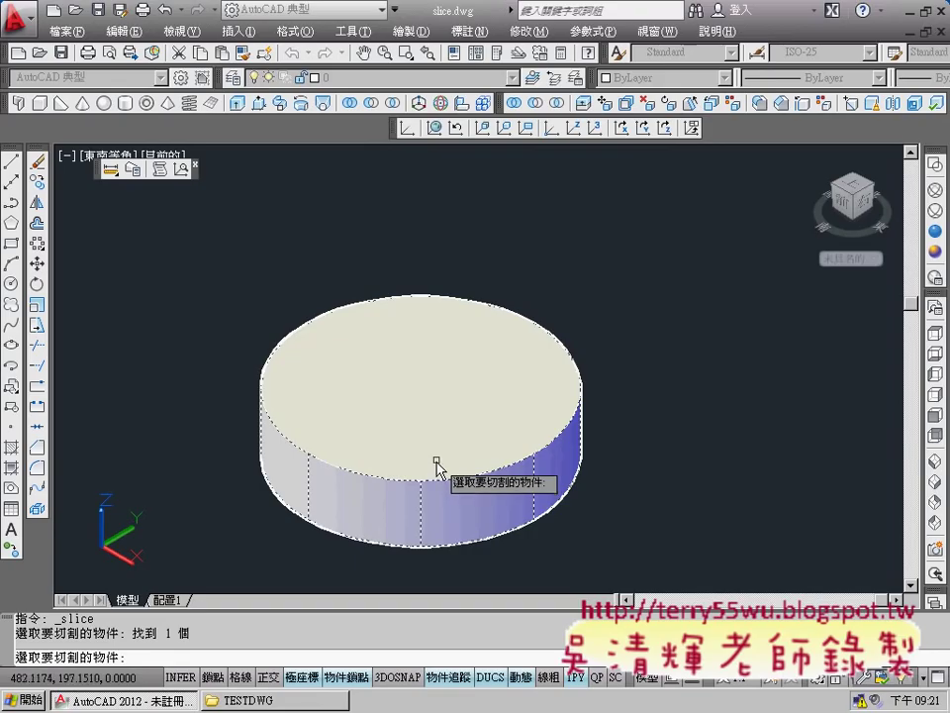
pyautogui.press('Return')
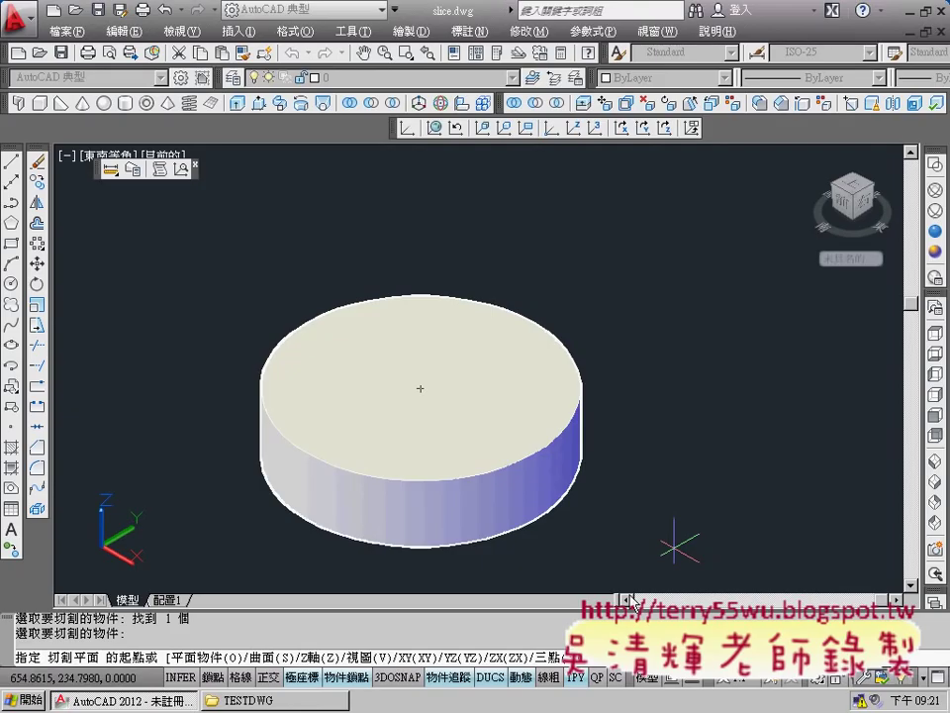
# Cut the cylinder through opposite rim quadrants, keeping both halves
pyautogui.click(534, 455)
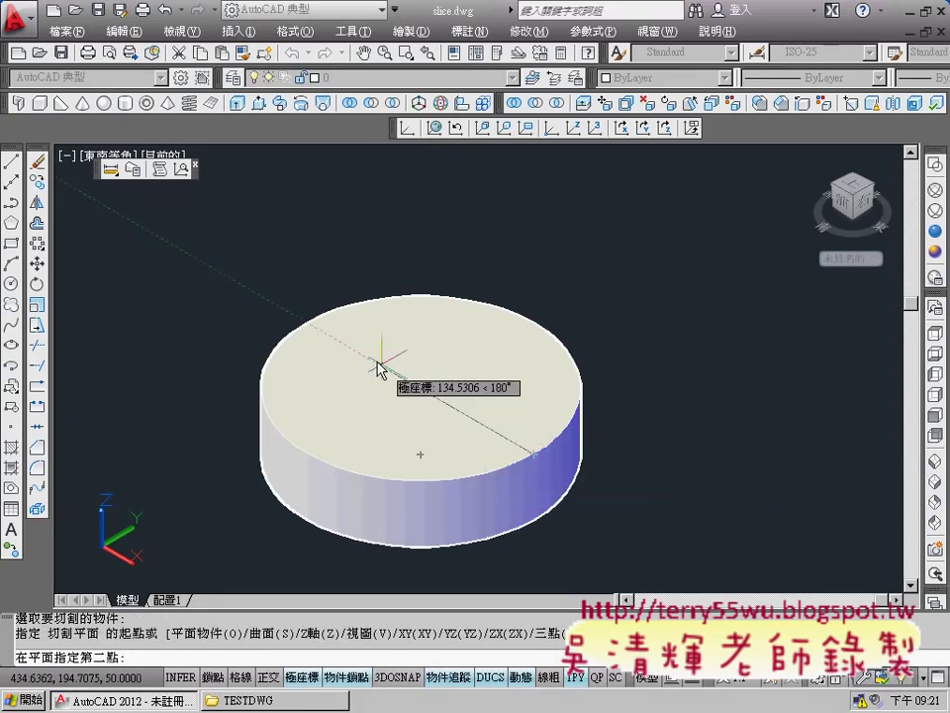
pyautogui.click(309, 325)
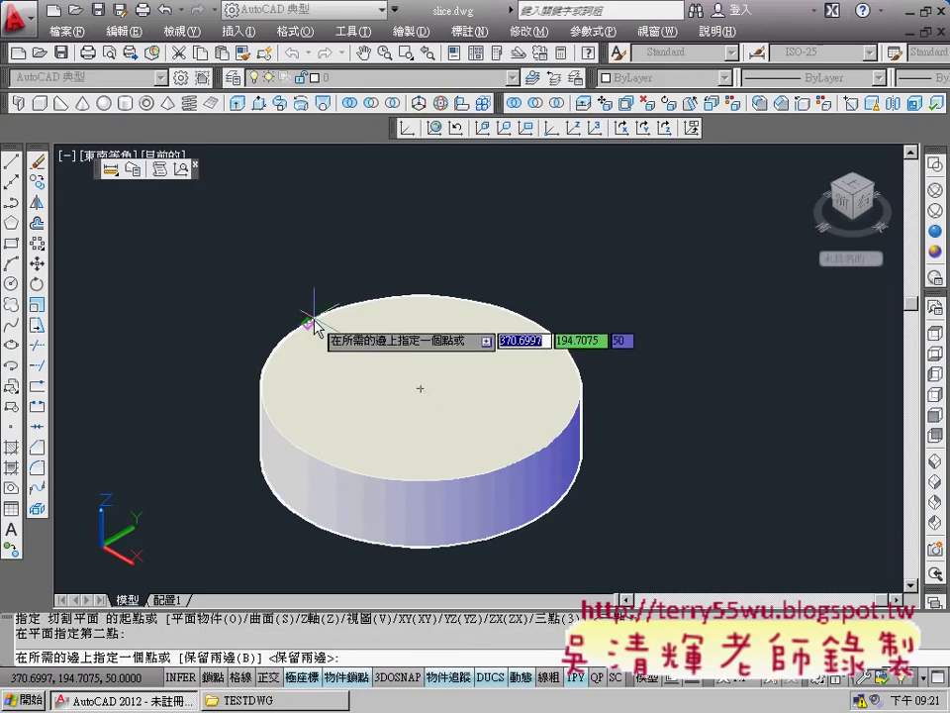
pyautogui.write('z')
pyautogui.press('BackSpace')
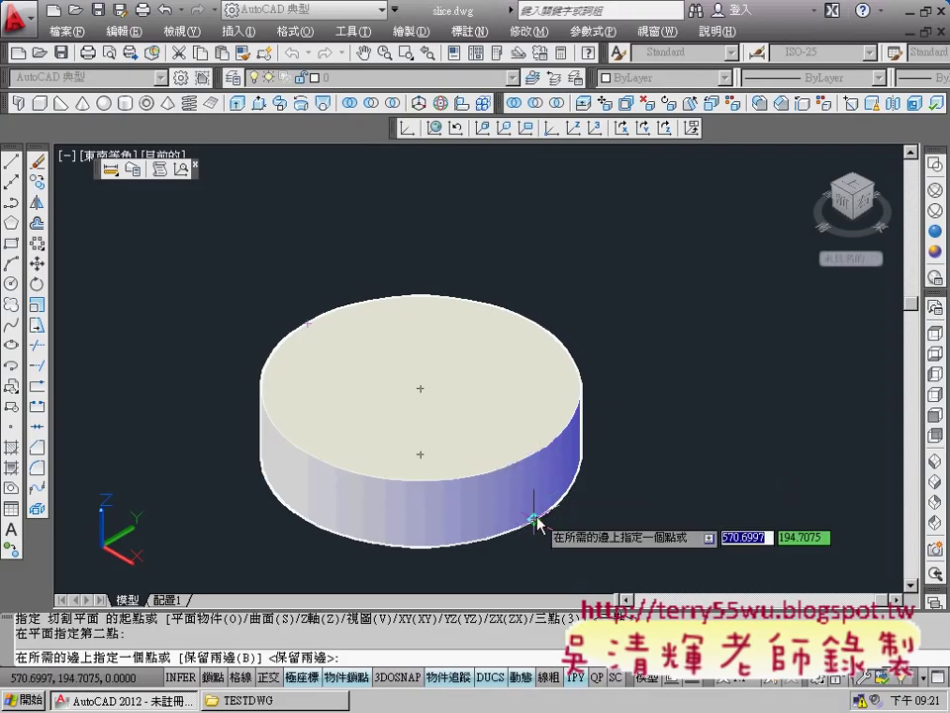
pyautogui.press('Return')
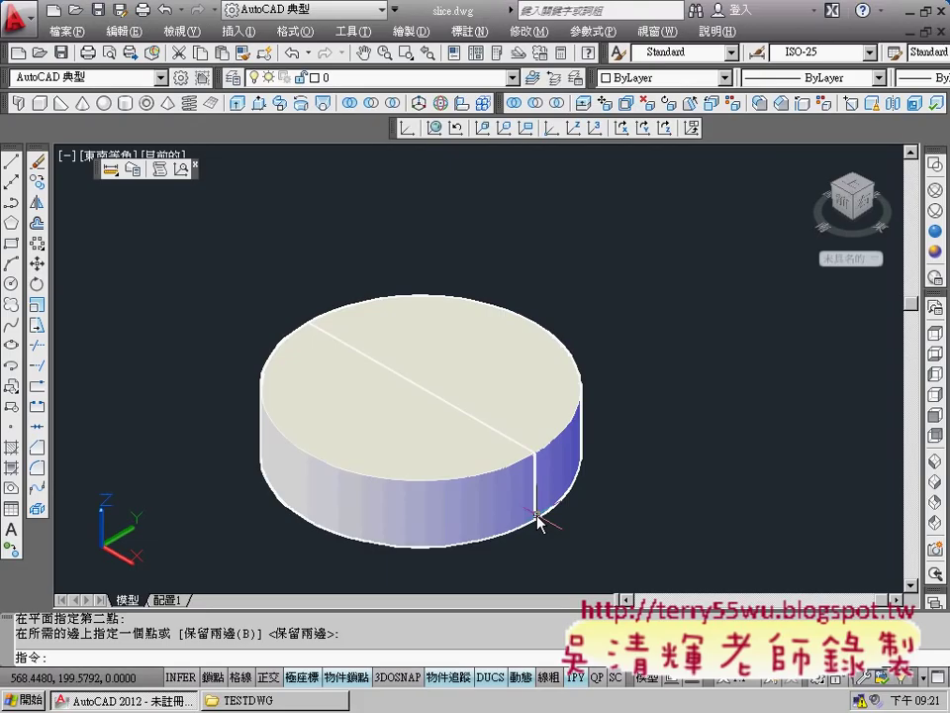
# Move one cylinder half away from the other, leaving a gap between them
pyautogui.click(37, 264)
pyautogui.click(514, 351)
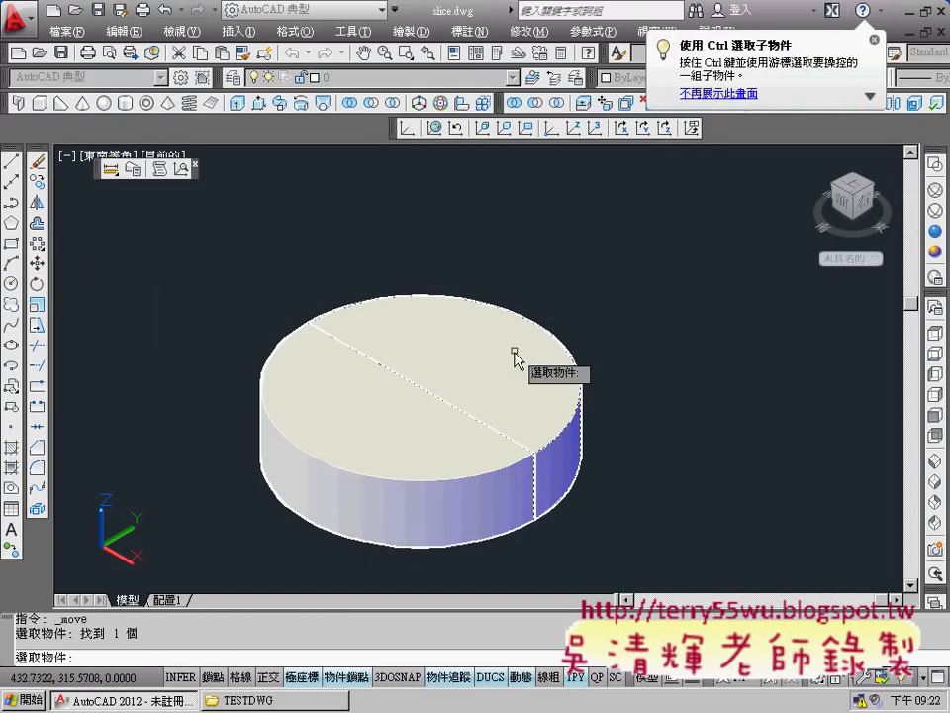
pyautogui.press('Return')
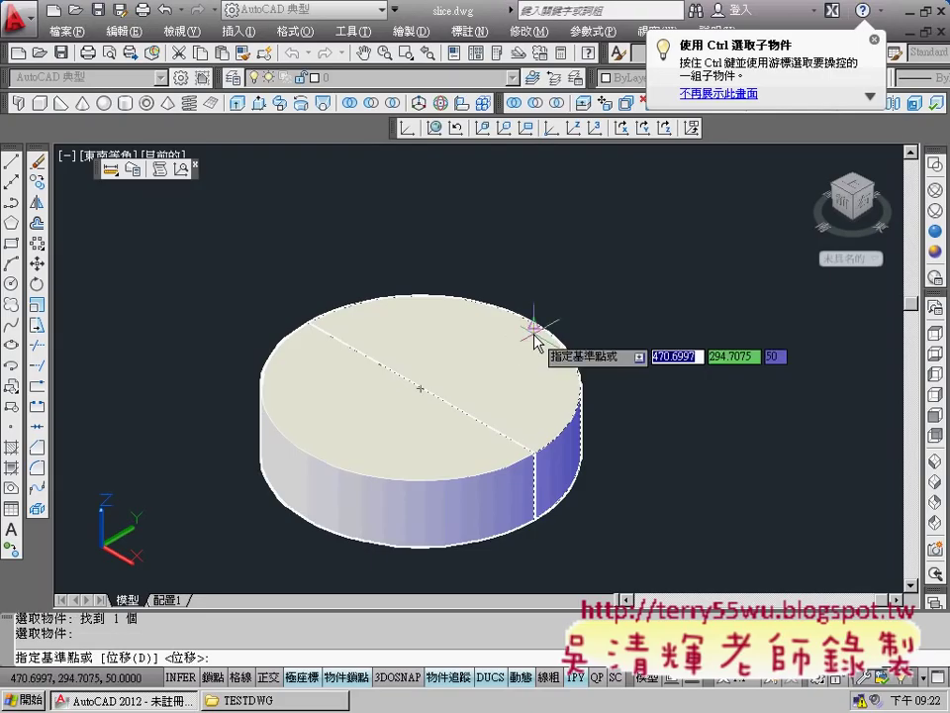
pyautogui.click(534, 323)
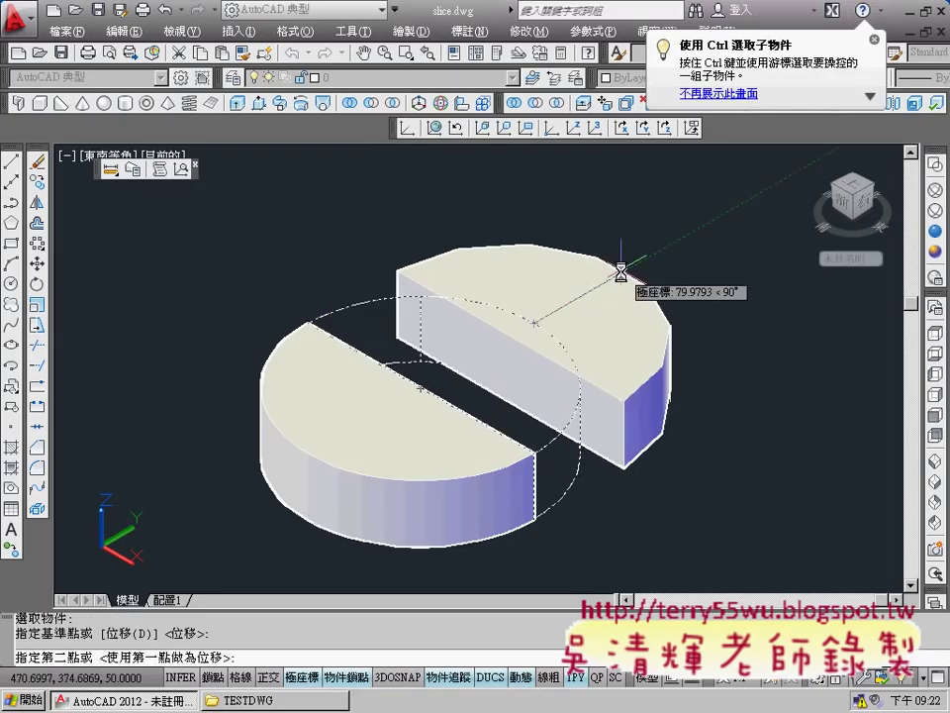
pyautogui.click(623, 272)
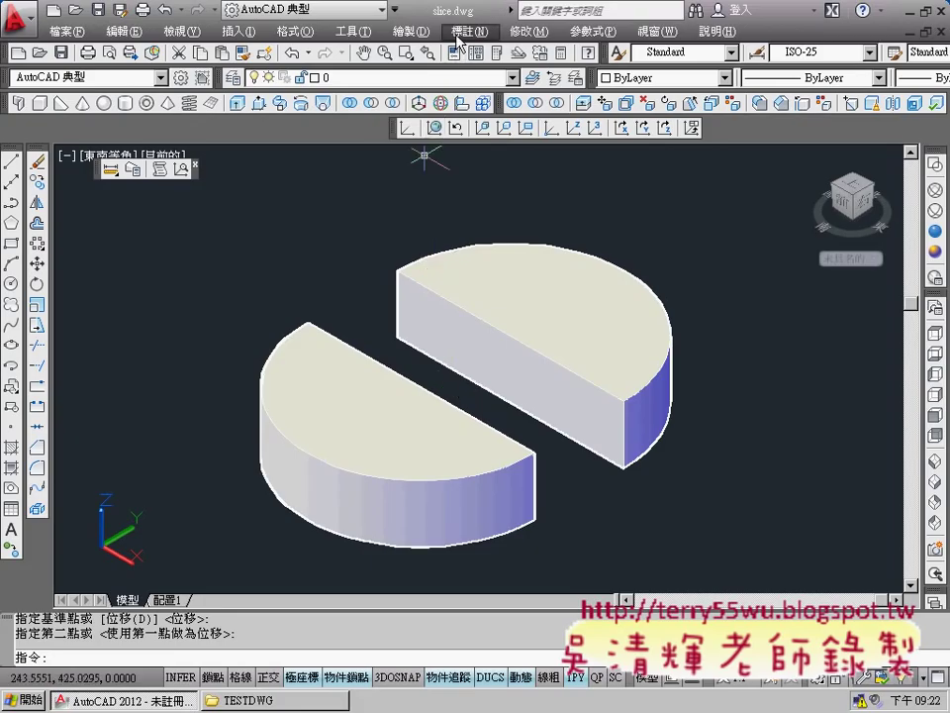
pyautogui.click(421, 33)
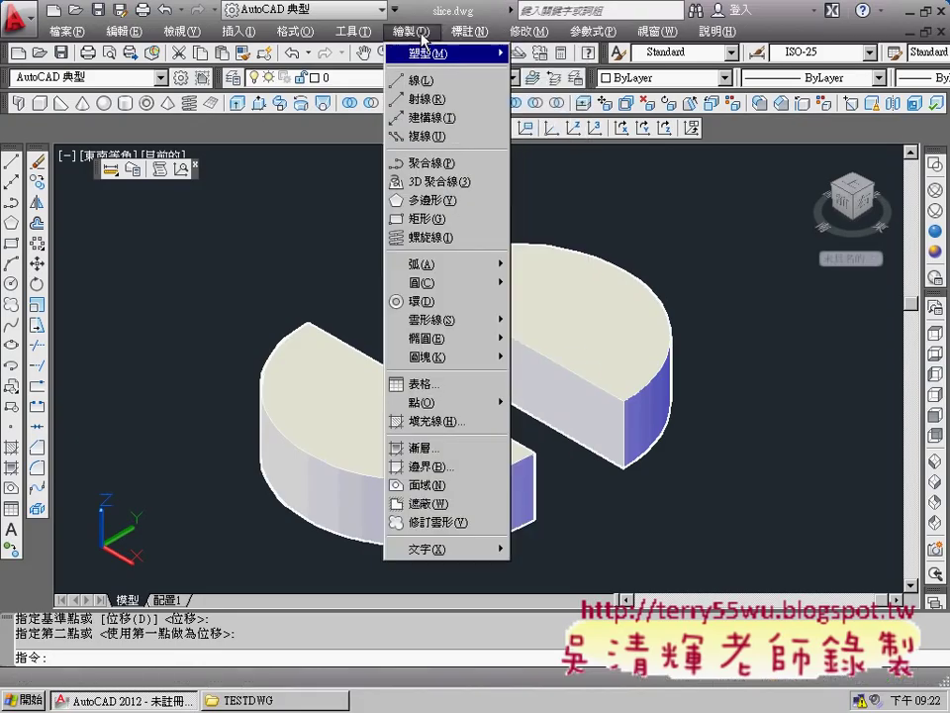